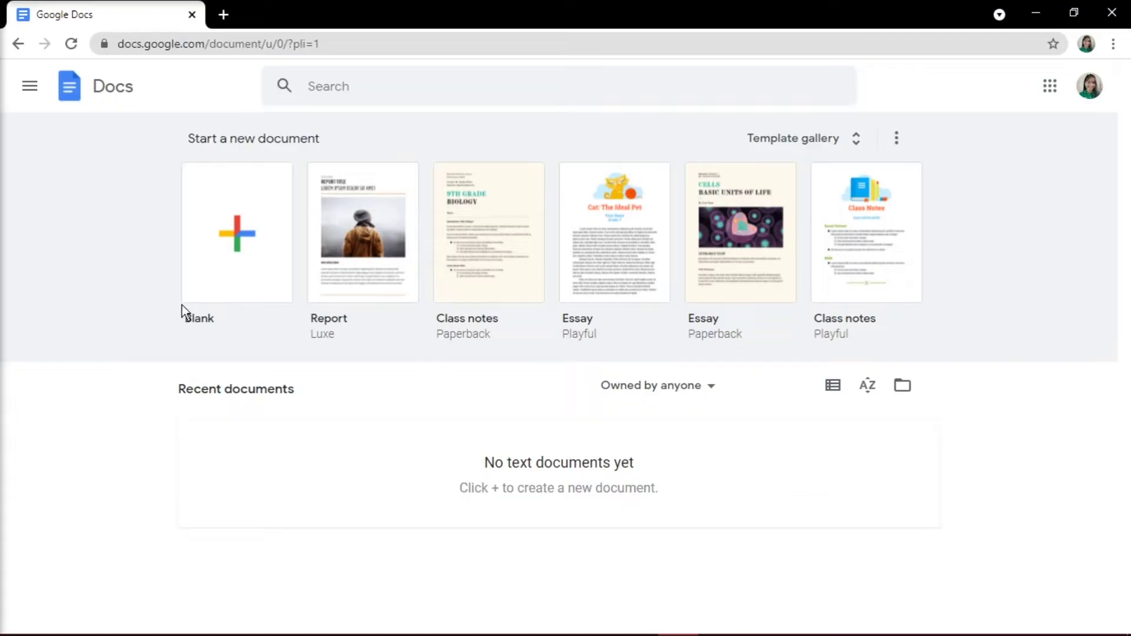
Create a new document from the Blank template.
left_click(228, 285)
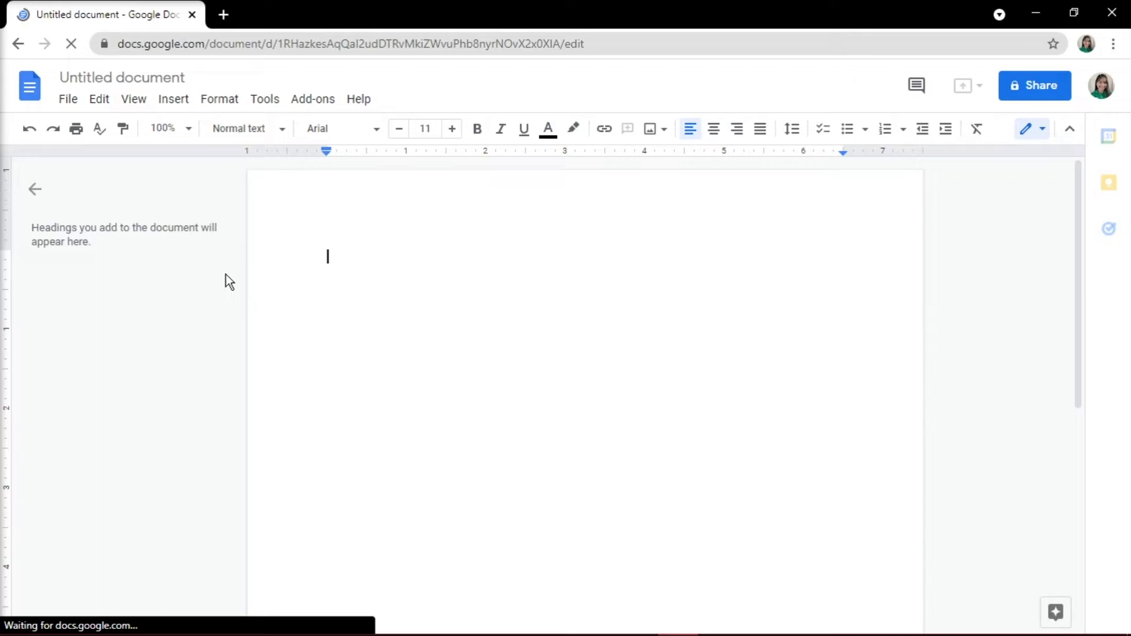
Set the page to landscape Letter with 0.5-inch margins on all sides and white color.
left_click(67, 98)
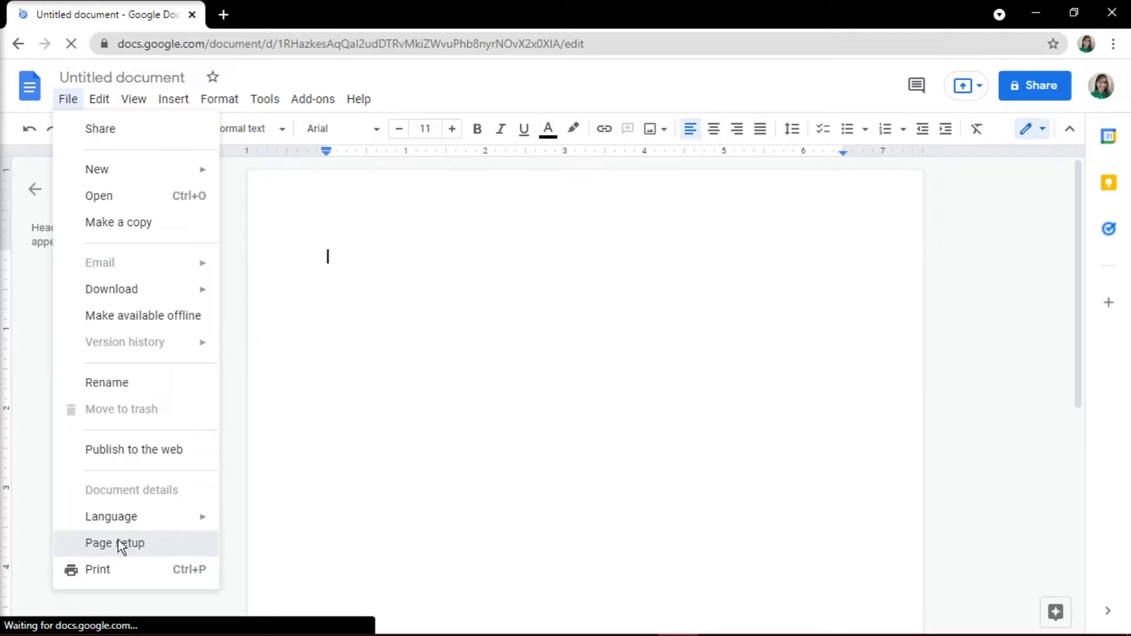
left_click(120, 546)
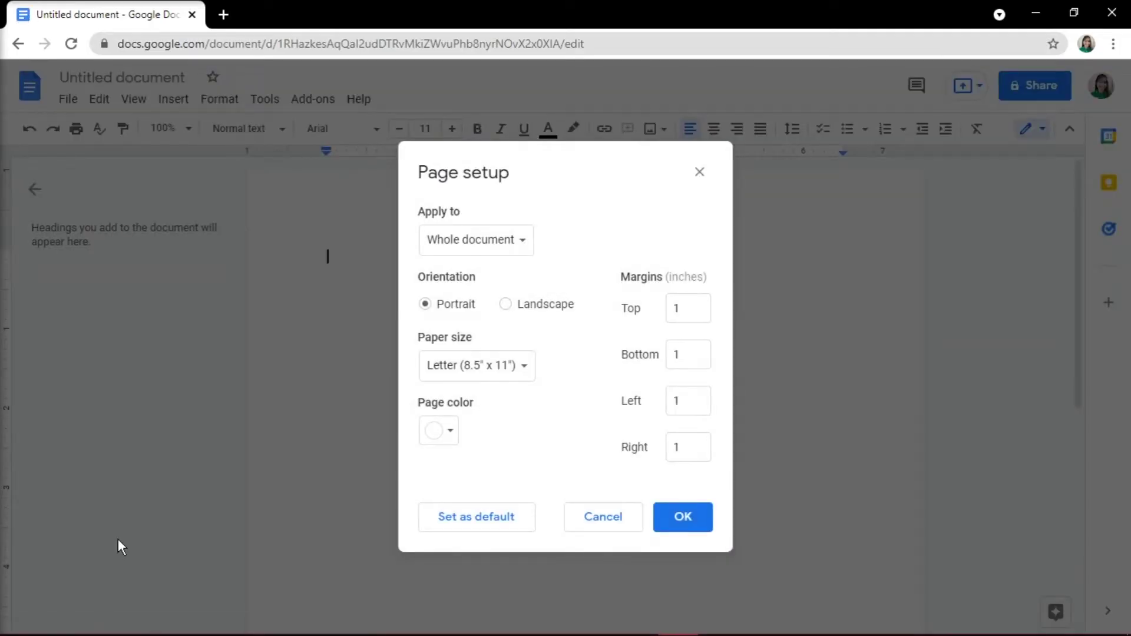
left_click(549, 304)
double_click(686, 306)
type("0.")
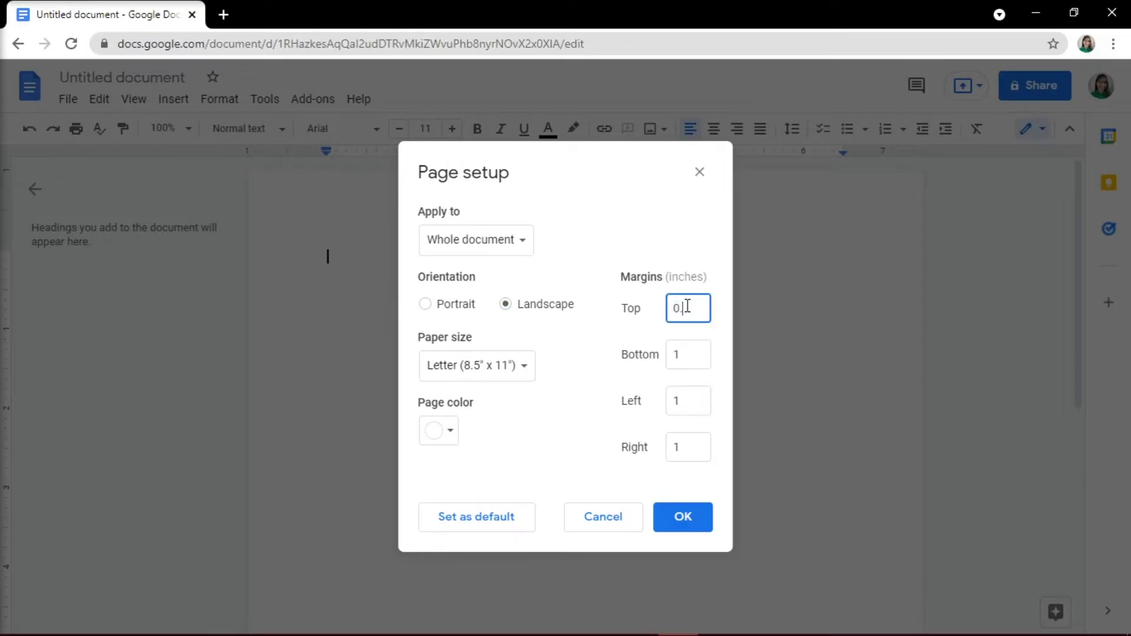
type("5")
double_click(688, 353)
type("0")
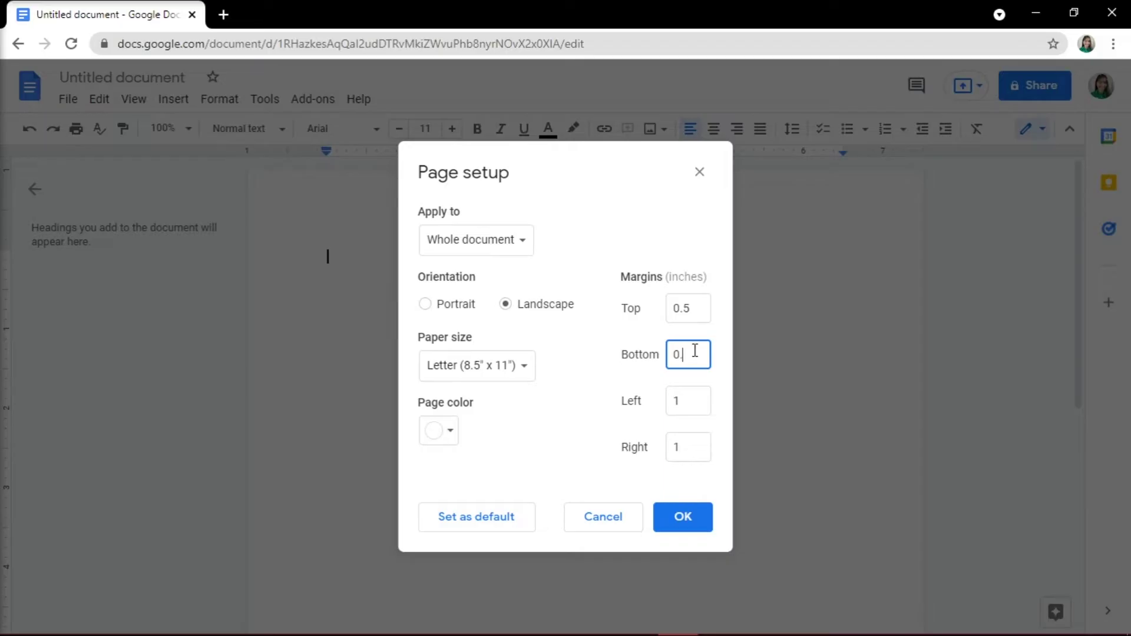
type(".5")
double_click(692, 400)
type("0.5")
double_click(681, 447)
type("0.5")
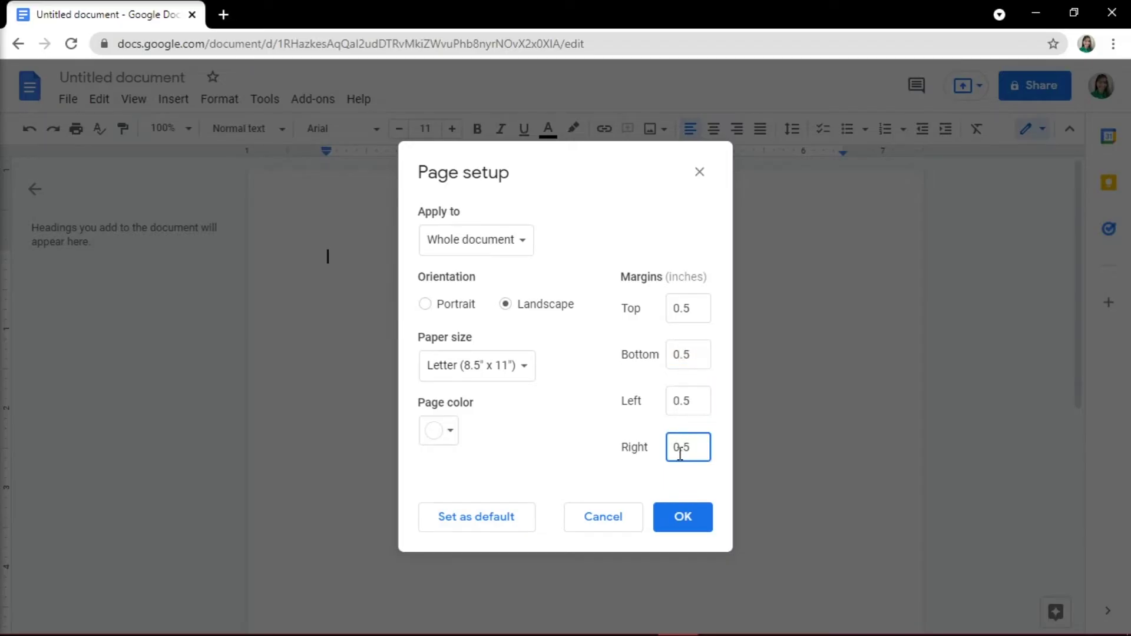
left_click(520, 368)
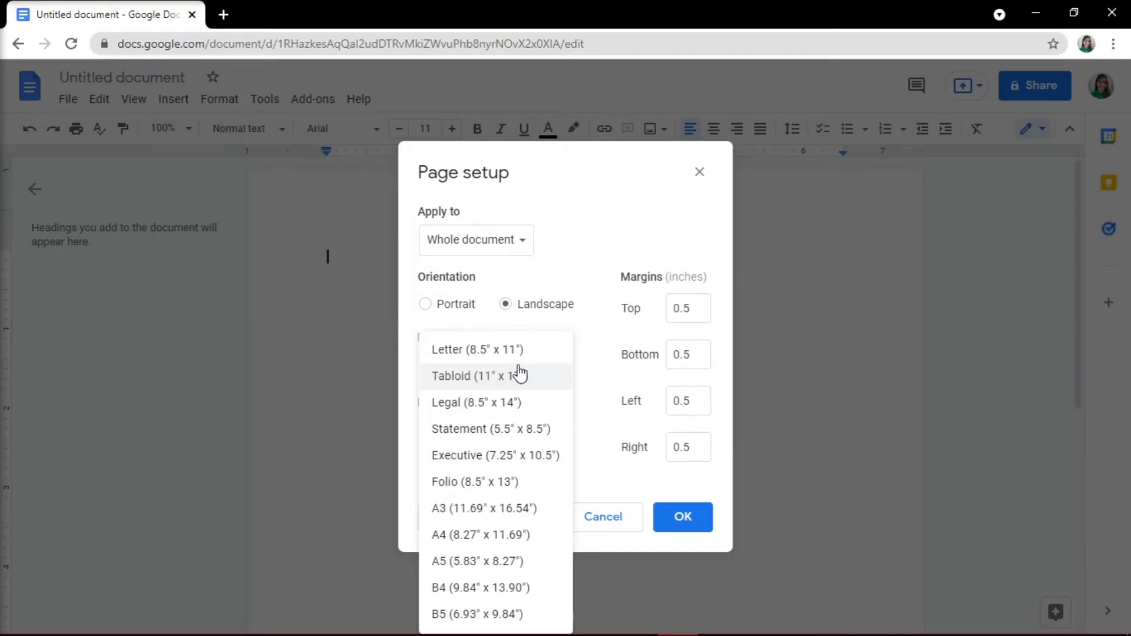
left_click(504, 351)
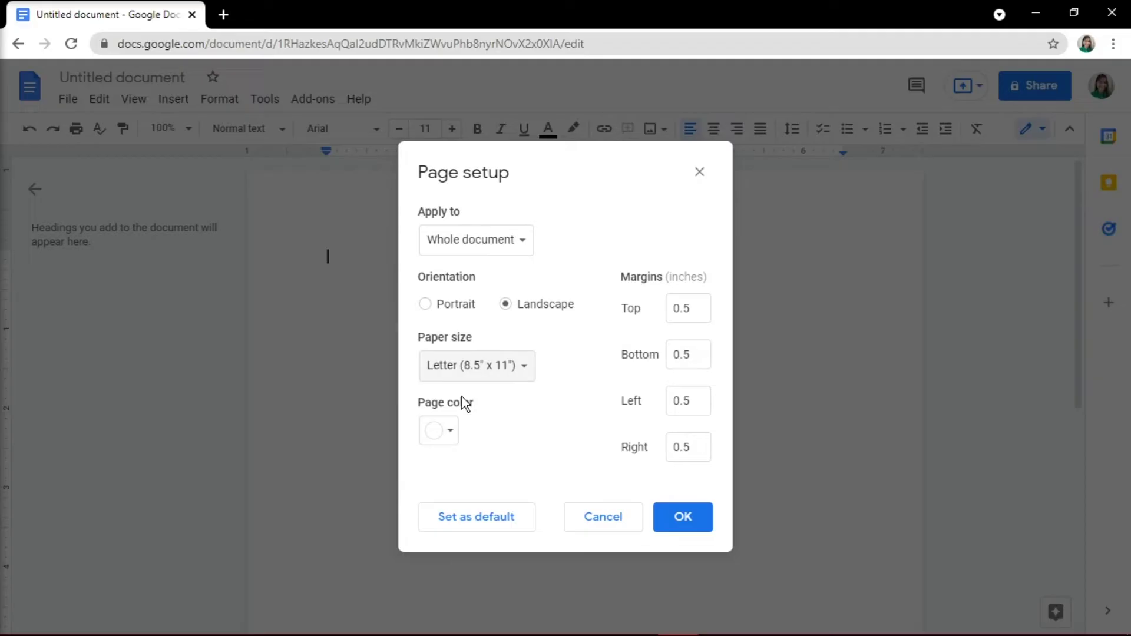
left_click(440, 434)
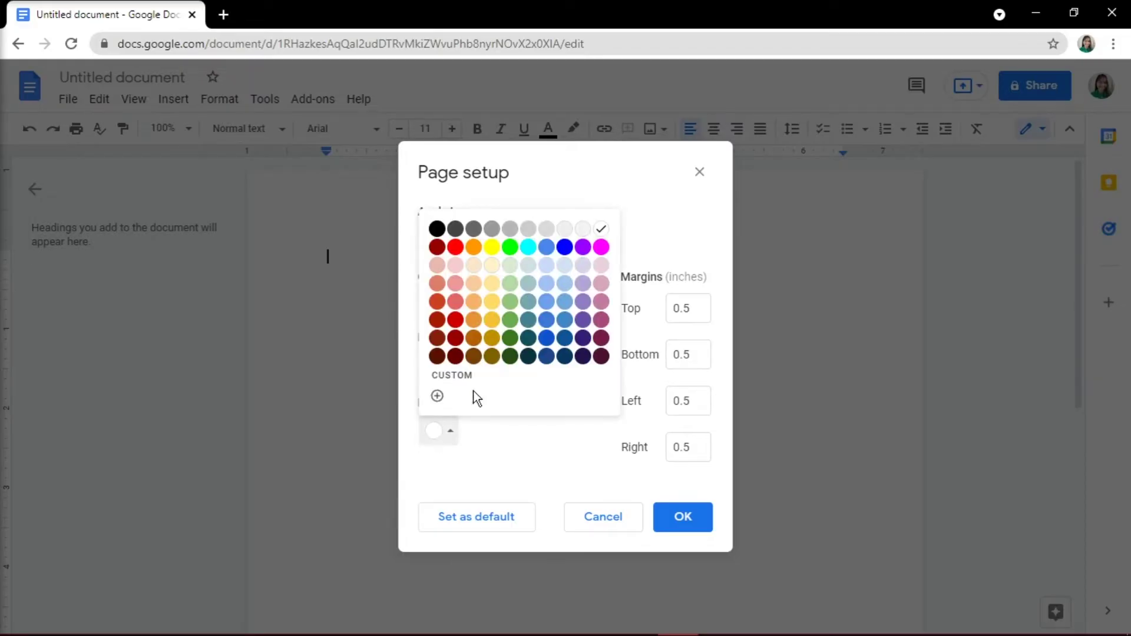
left_click(600, 229)
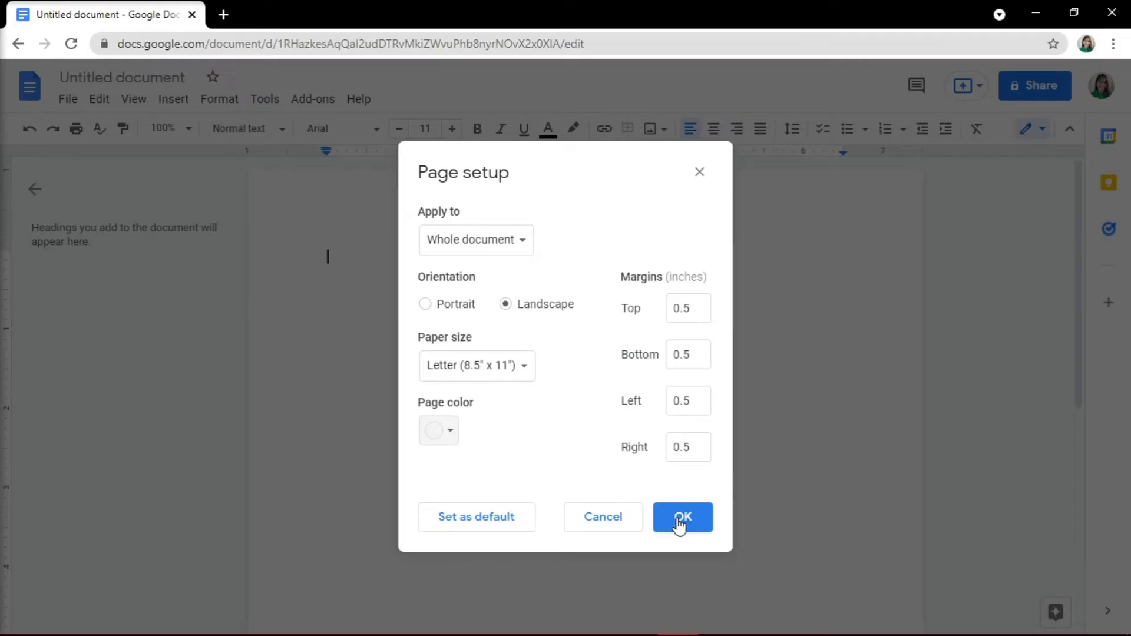
left_click(682, 517)
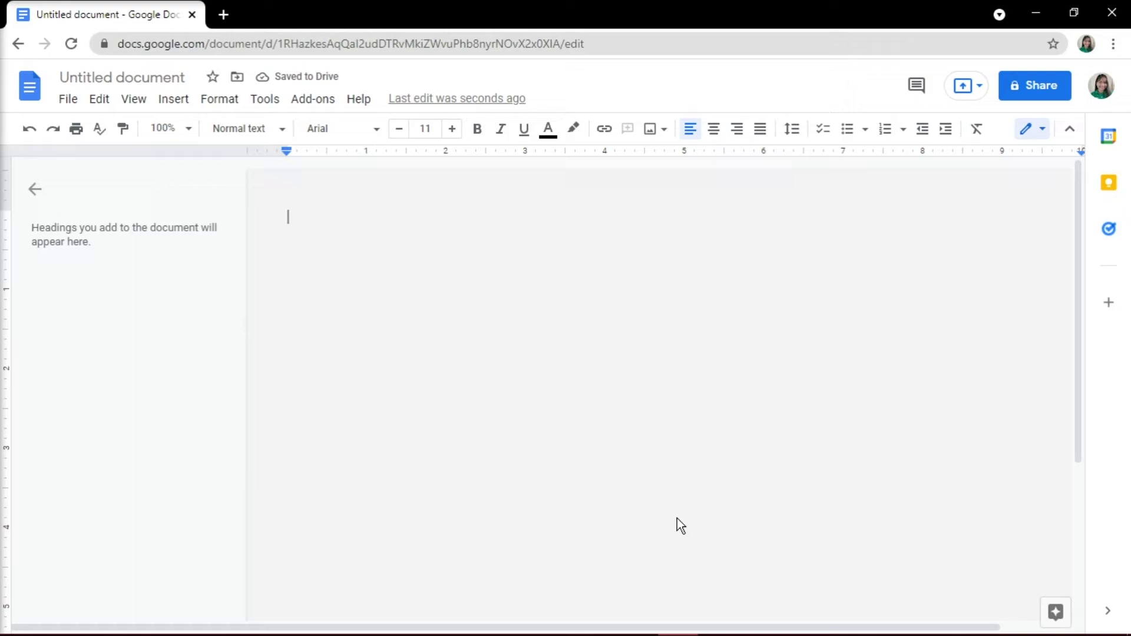
Set two columns with 1-inch spacing and a line between columns.
left_click(219, 98)
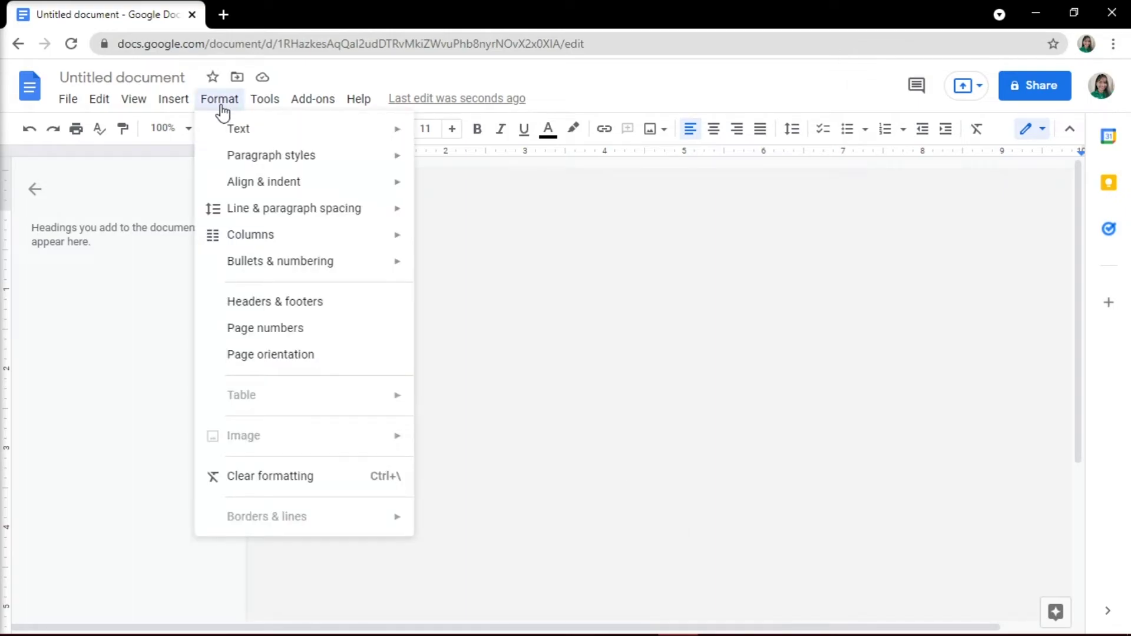
mouse_move(250, 235)
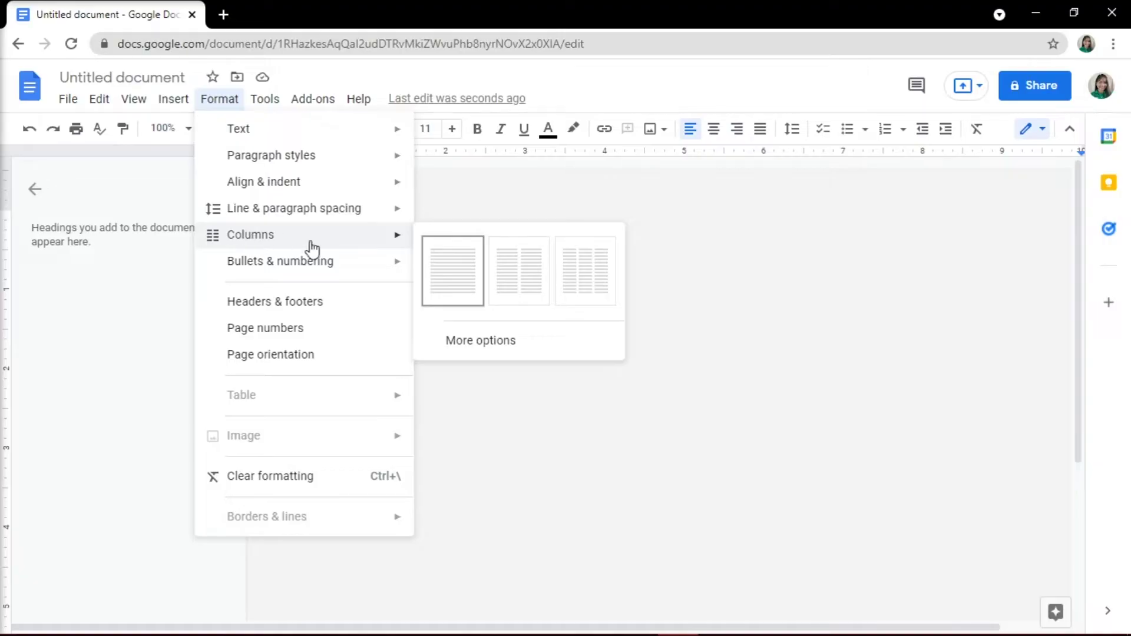
left_click(518, 341)
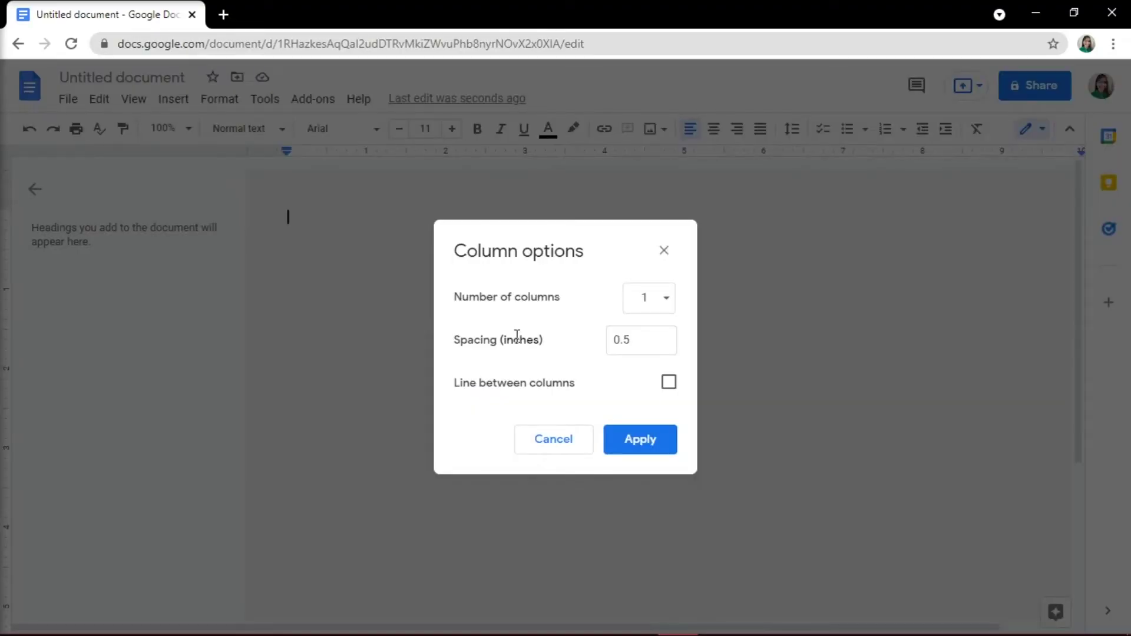
double_click(629, 339)
type("1")
left_click(654, 298)
left_click(650, 321)
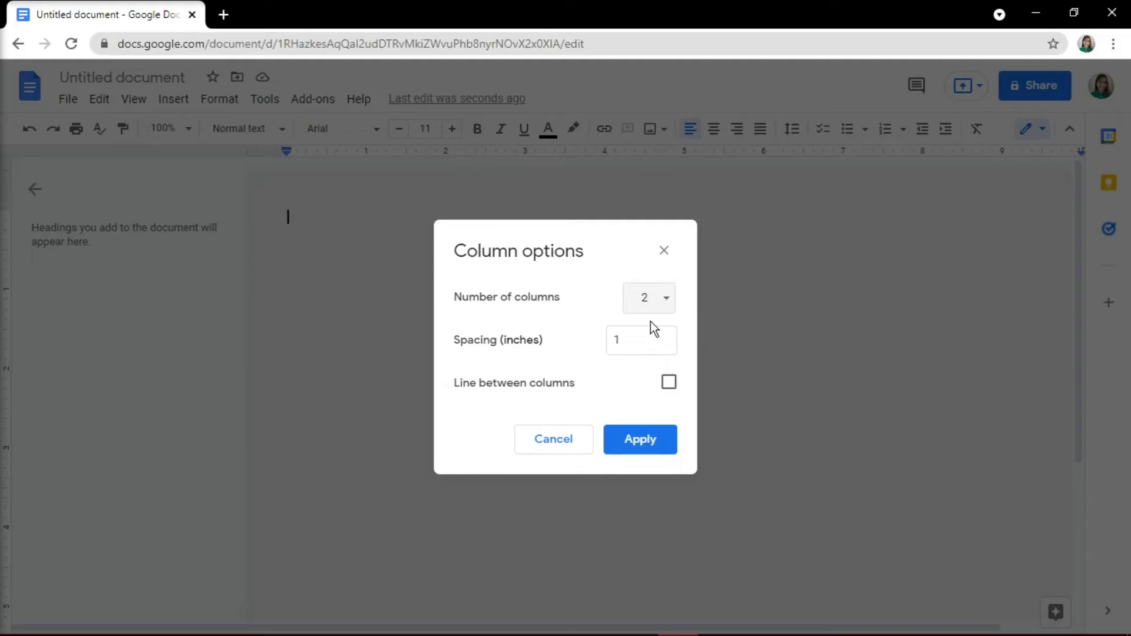
left_click(669, 381)
left_click(640, 438)
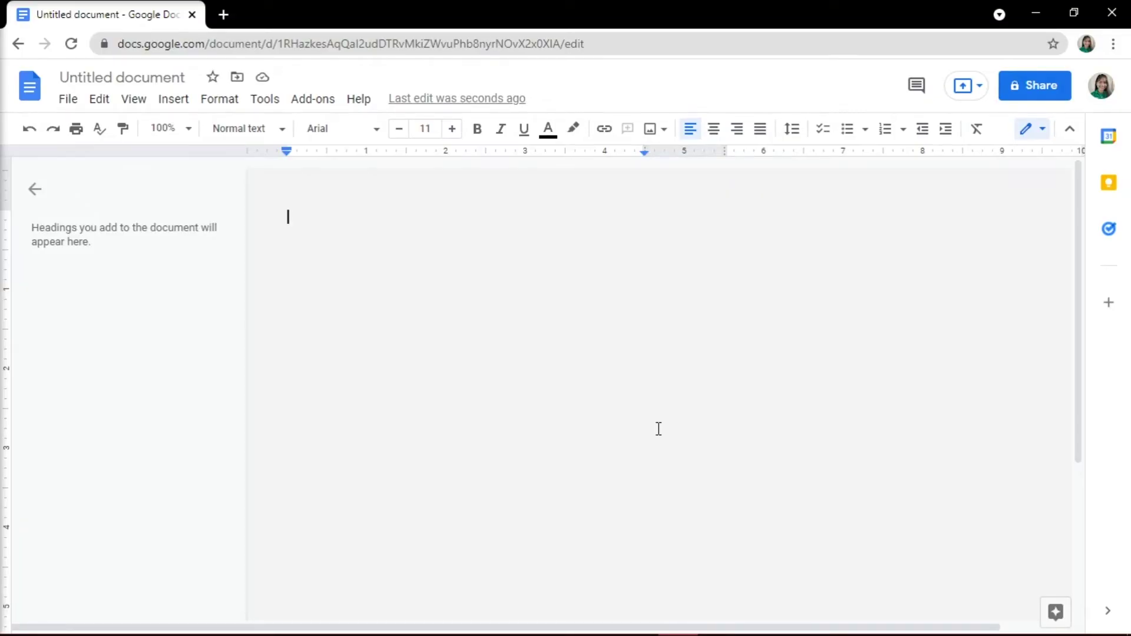
Upload the Happy Birthday picture from the Greeting Card folder and align it right.
left_click(174, 98)
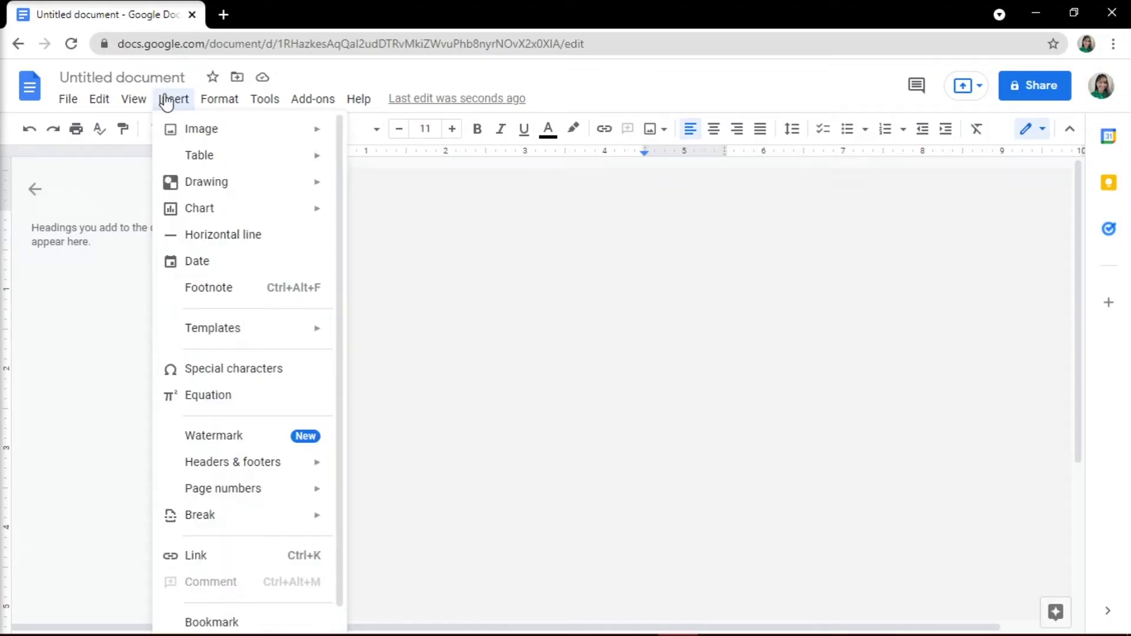
mouse_move(203, 129)
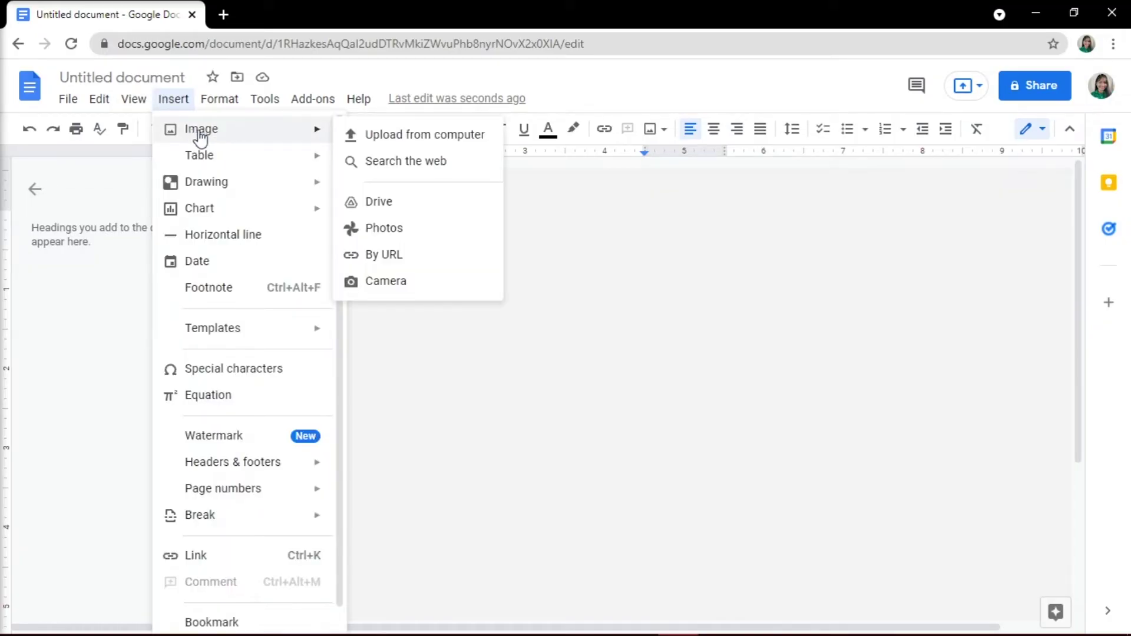
left_click(361, 136)
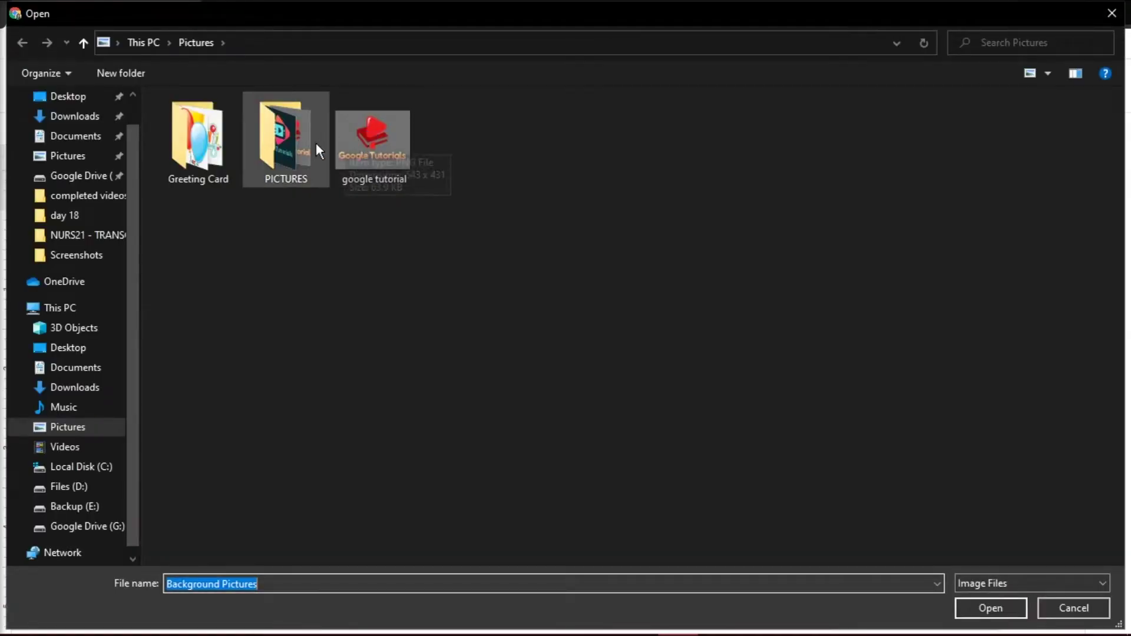
double_click(214, 155)
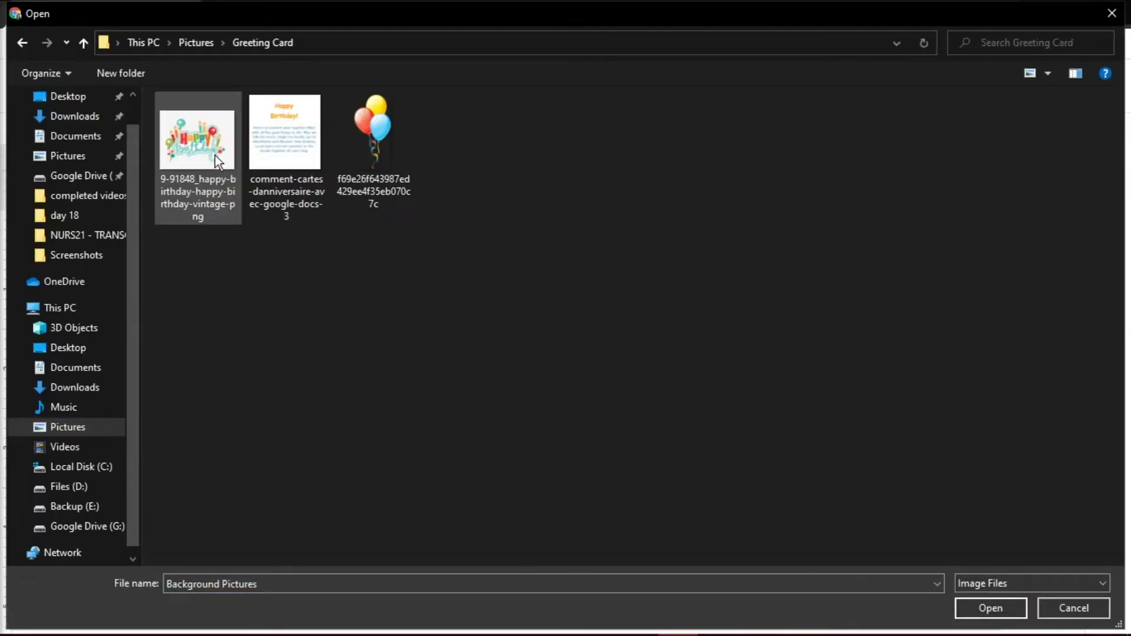
left_click(214, 156)
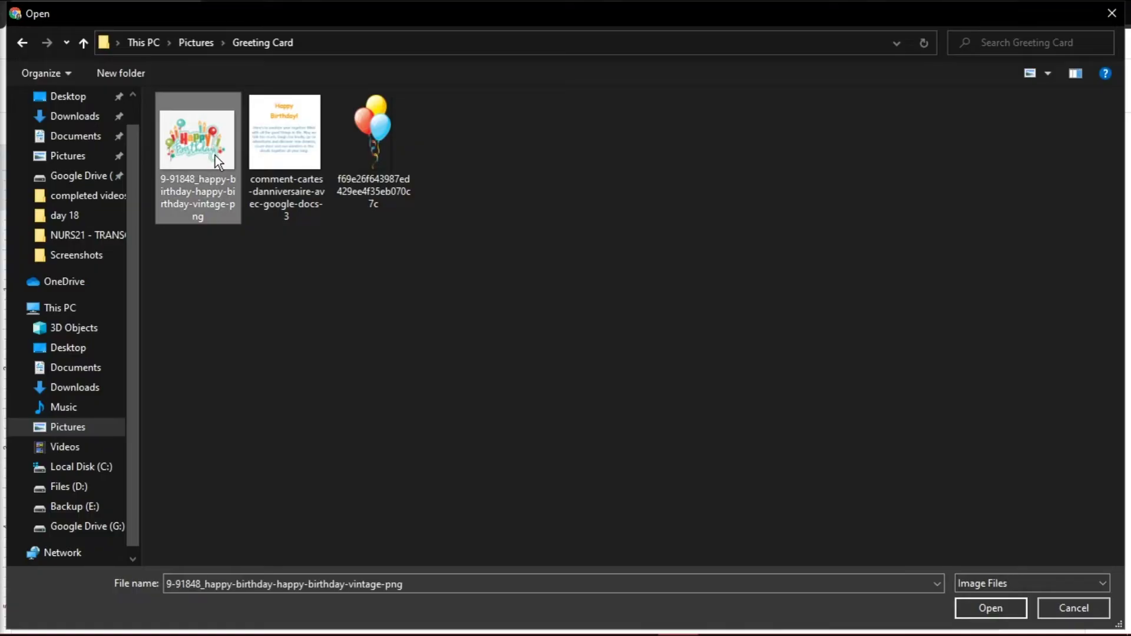
double_click(214, 155)
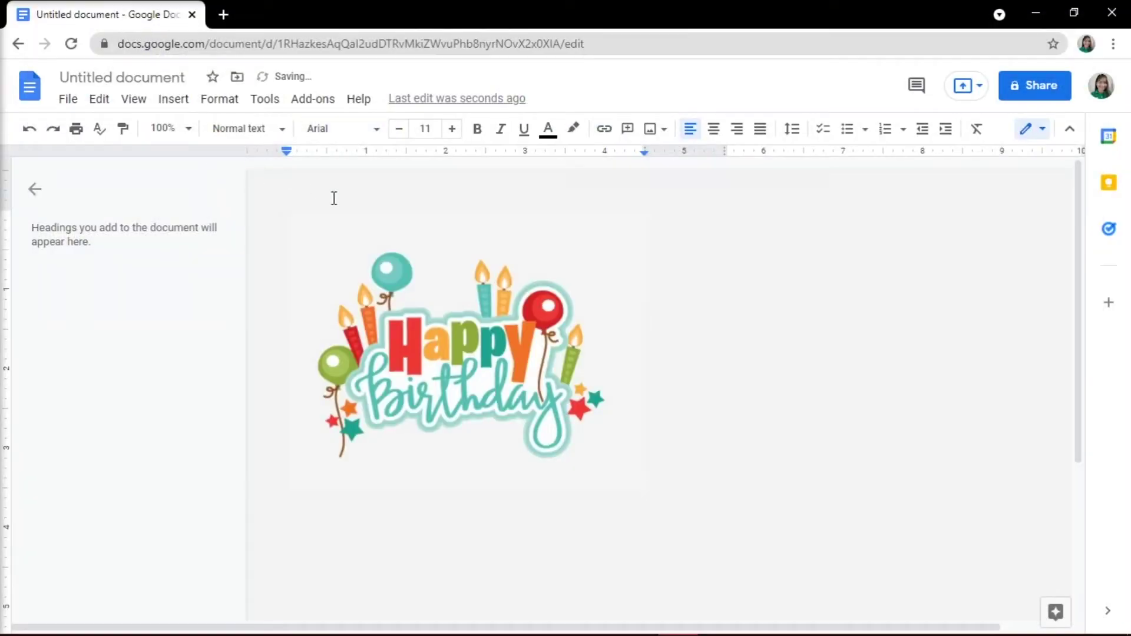
left_click(565, 384)
left_click(336, 522)
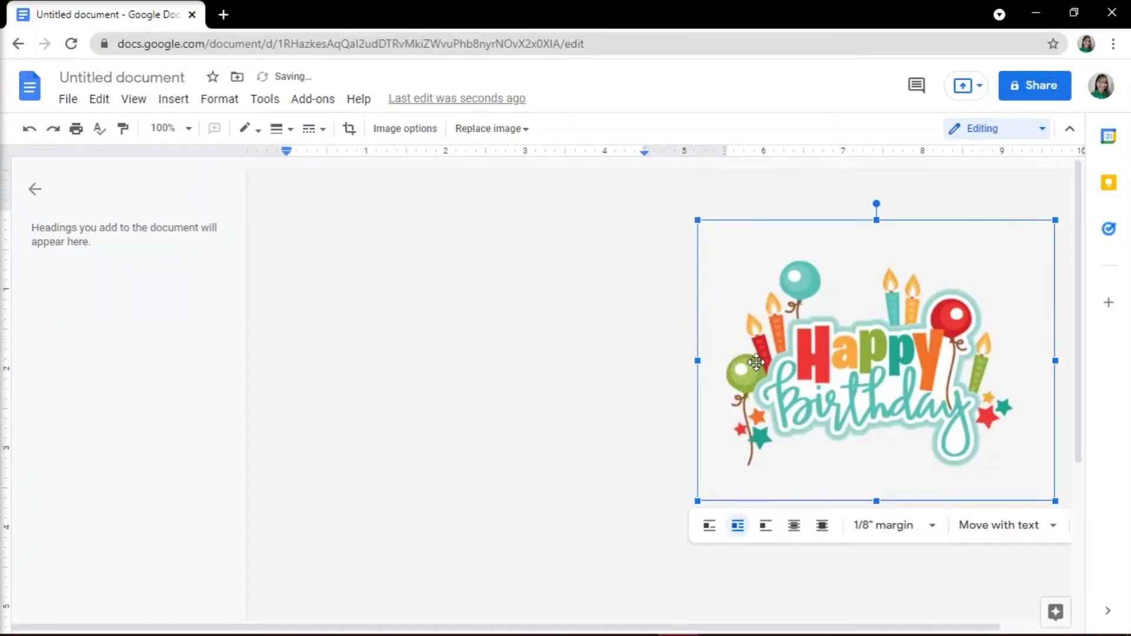
left_click(500, 388)
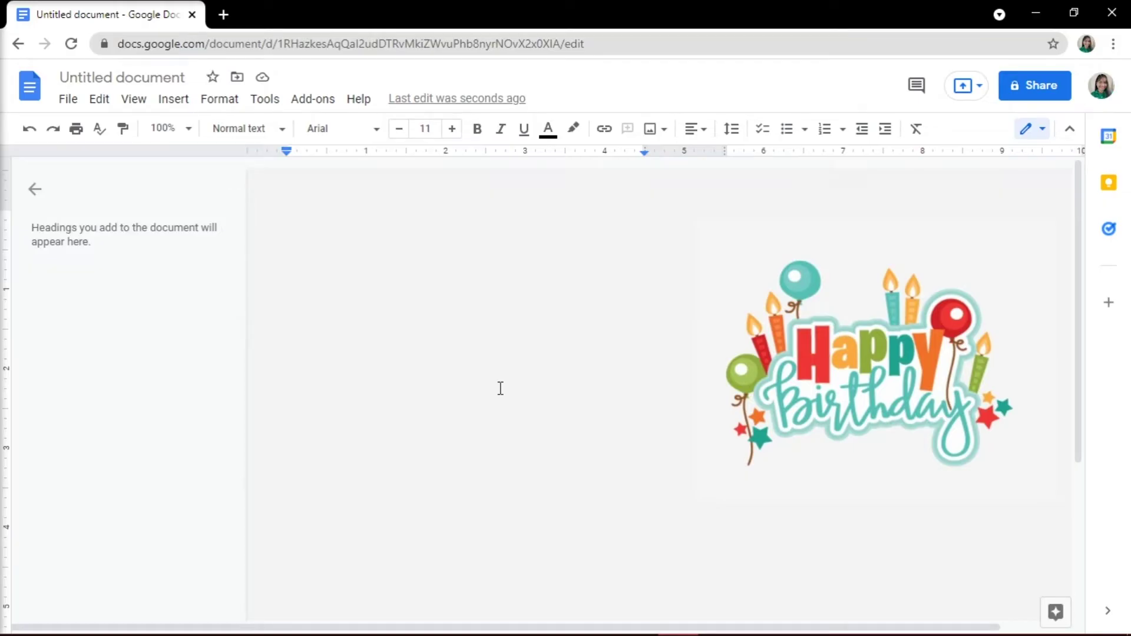
Upload the balloons picture, shrink it and position it in the left column.
left_click(172, 98)
key("Escape")
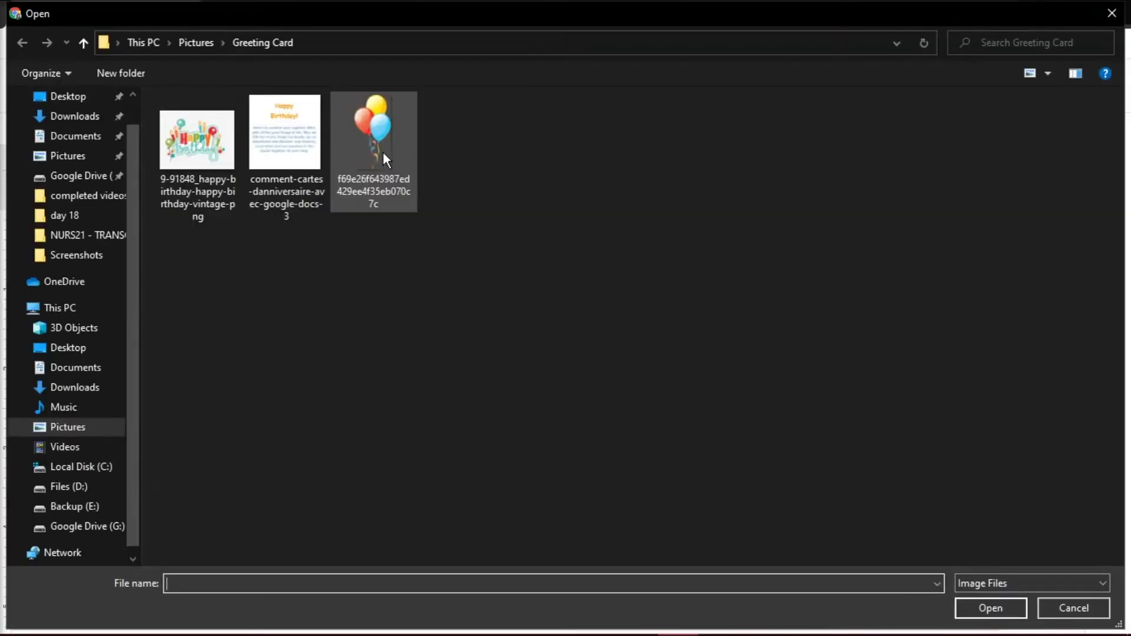
left_click(377, 158)
double_click(376, 158)
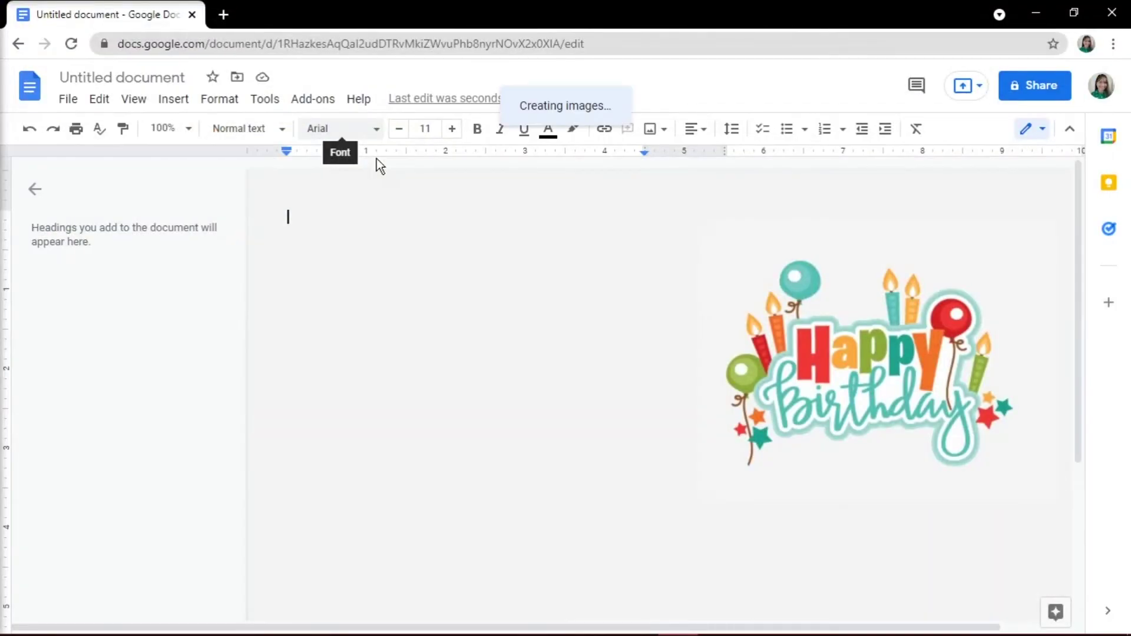
scroll(460, 300, "up", 5)
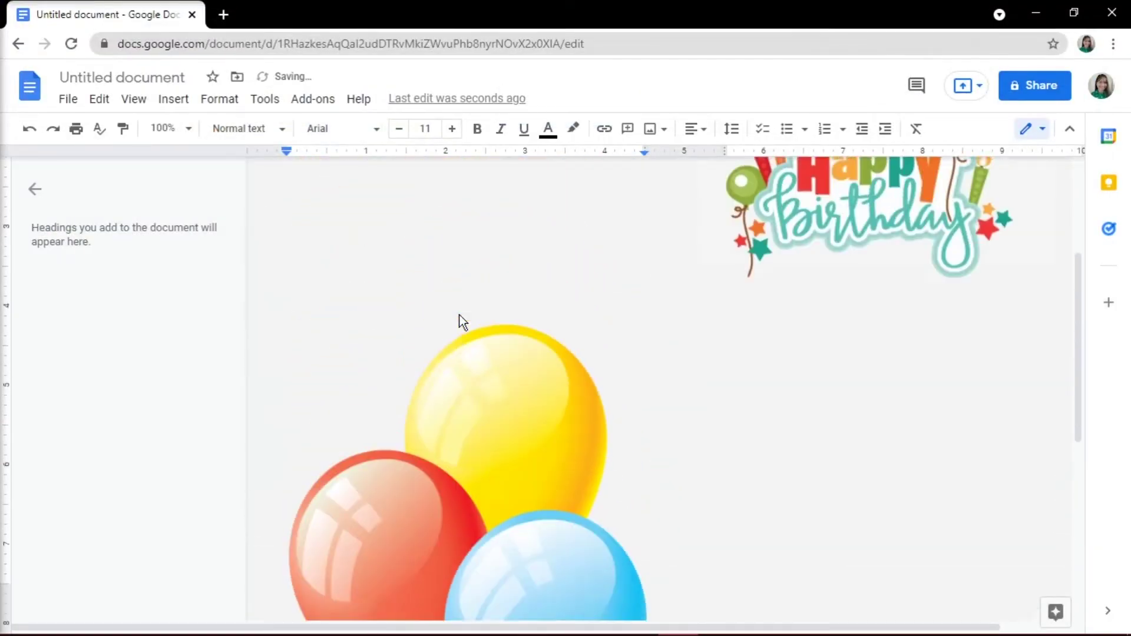
left_click(468, 389)
scroll(481, 416, "down", 3)
scroll(574, 380, "up", 2)
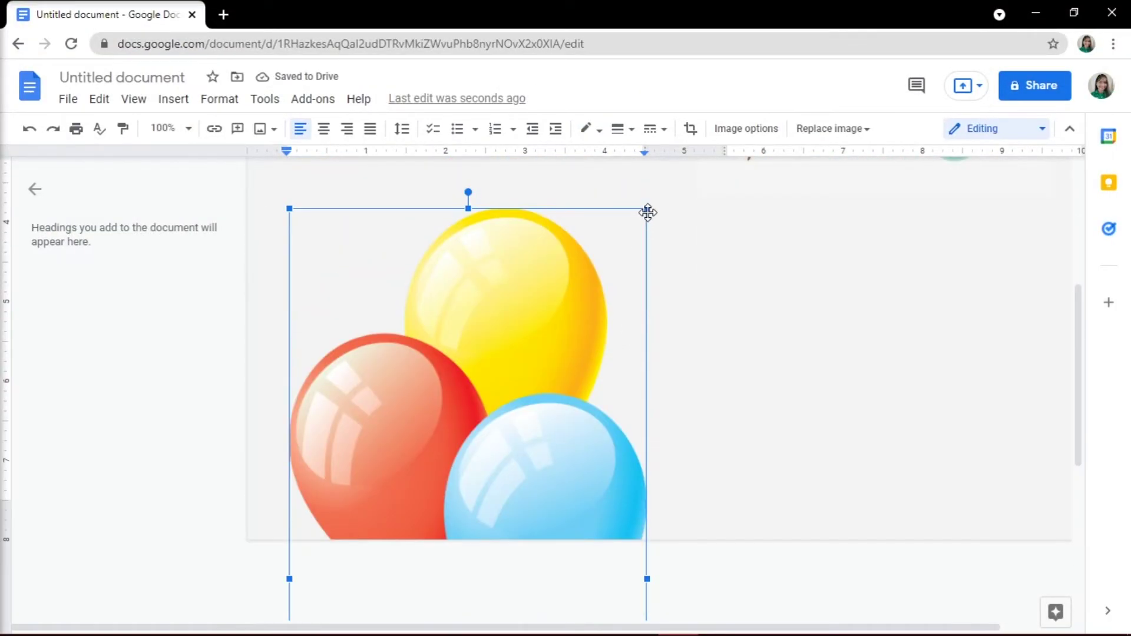
left_click_drag(647, 210, 548, 300)
scroll(484, 397, "down", 3)
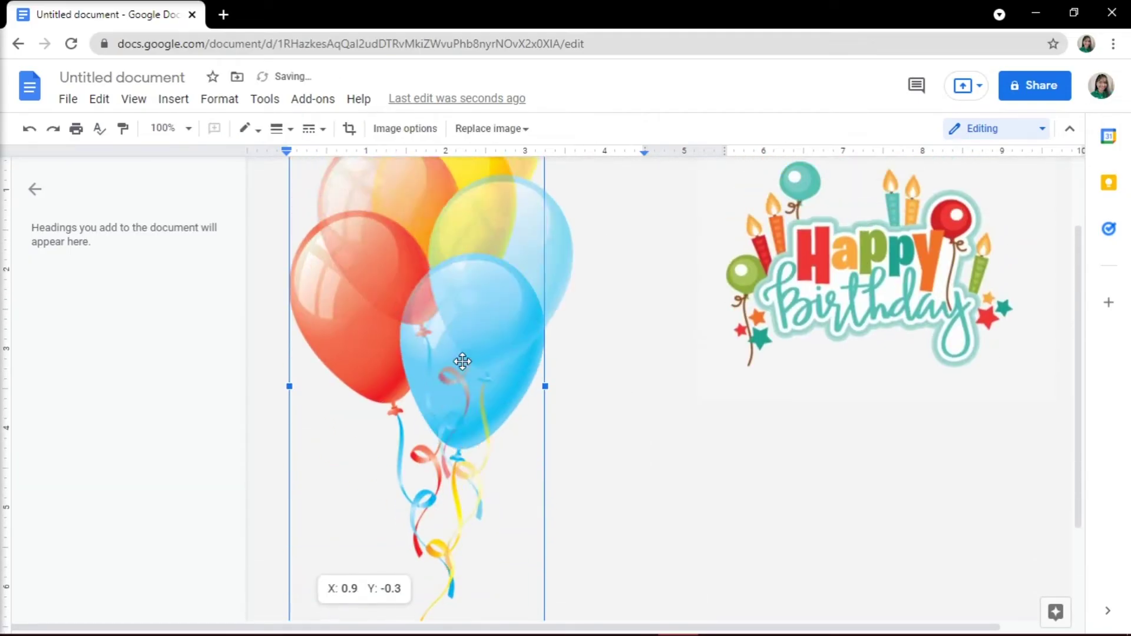
left_click_drag(460, 371, 491, 387)
left_click(650, 409)
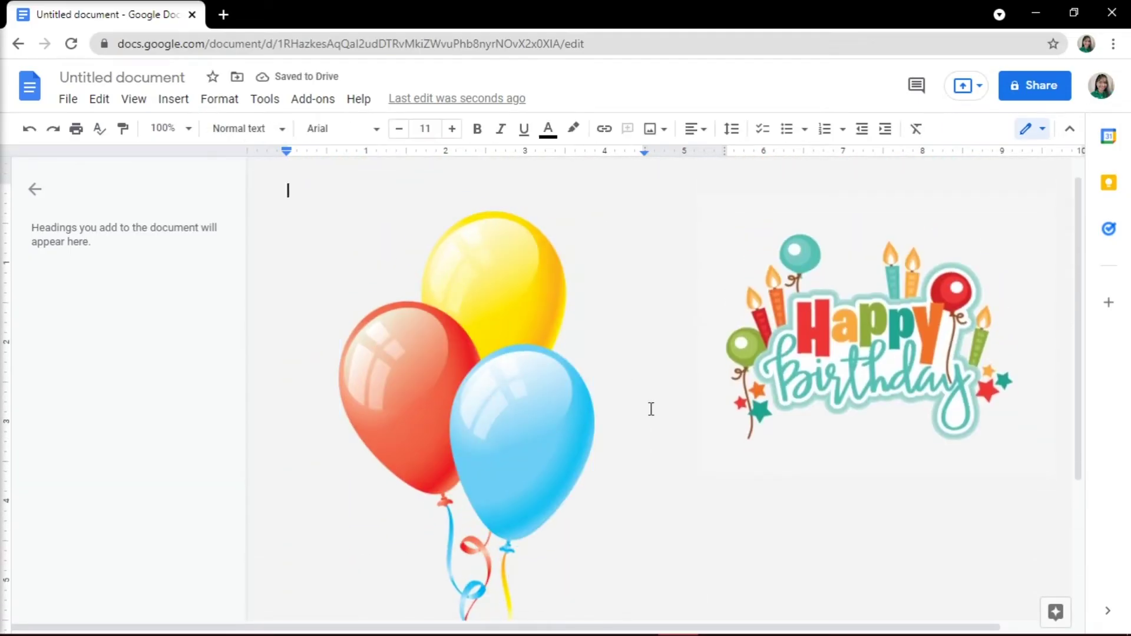
Add blank lines below the pictures and place the caret on page 2.
key("Return")
key("Return")
key("Return")
key("Return")
key("Return")
key("Return")
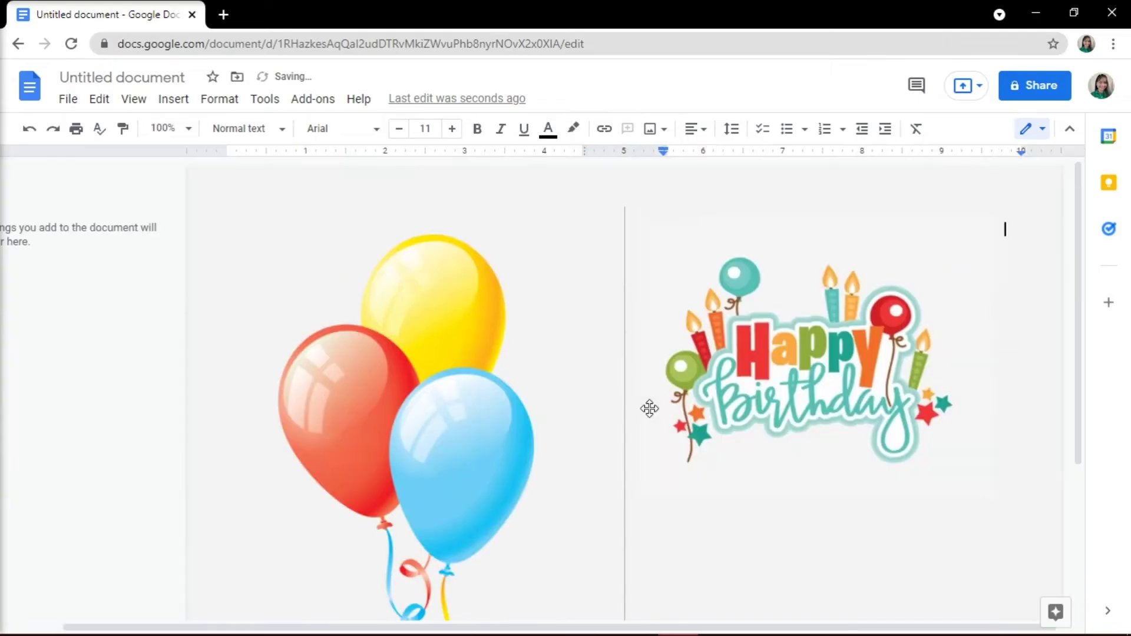
key("Return")
key("Return")
key("Return")
key("Return")
scroll(649, 409, "down", 3)
scroll(649, 408, "up", 3)
left_click(795, 354)
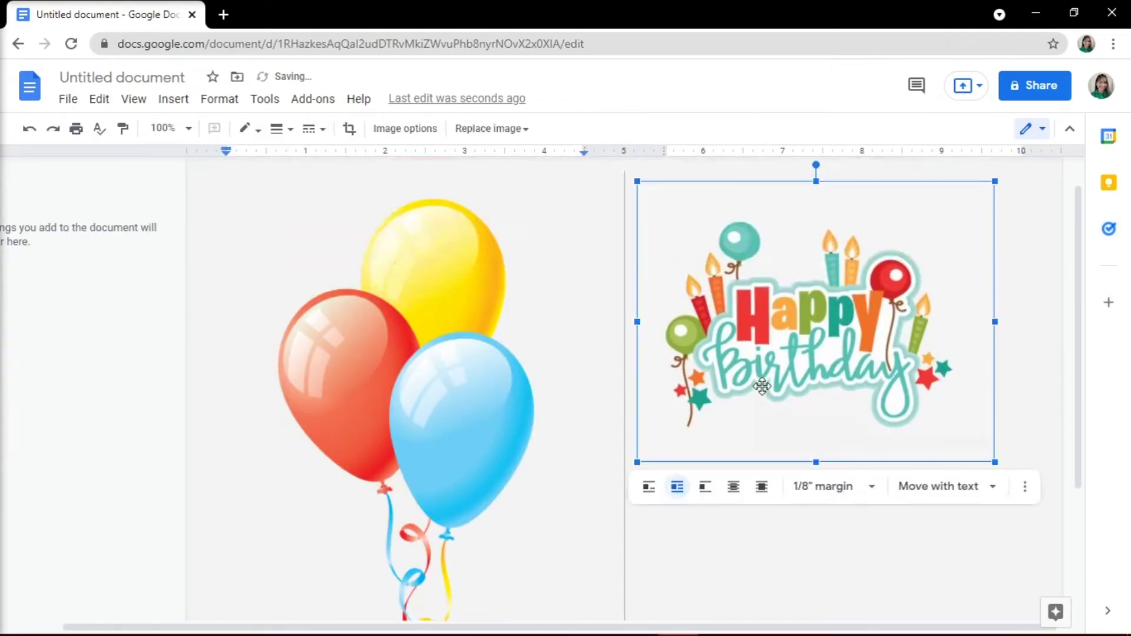
left_click_drag(795, 354, 819, 346)
scroll(794, 361, "down", 5)
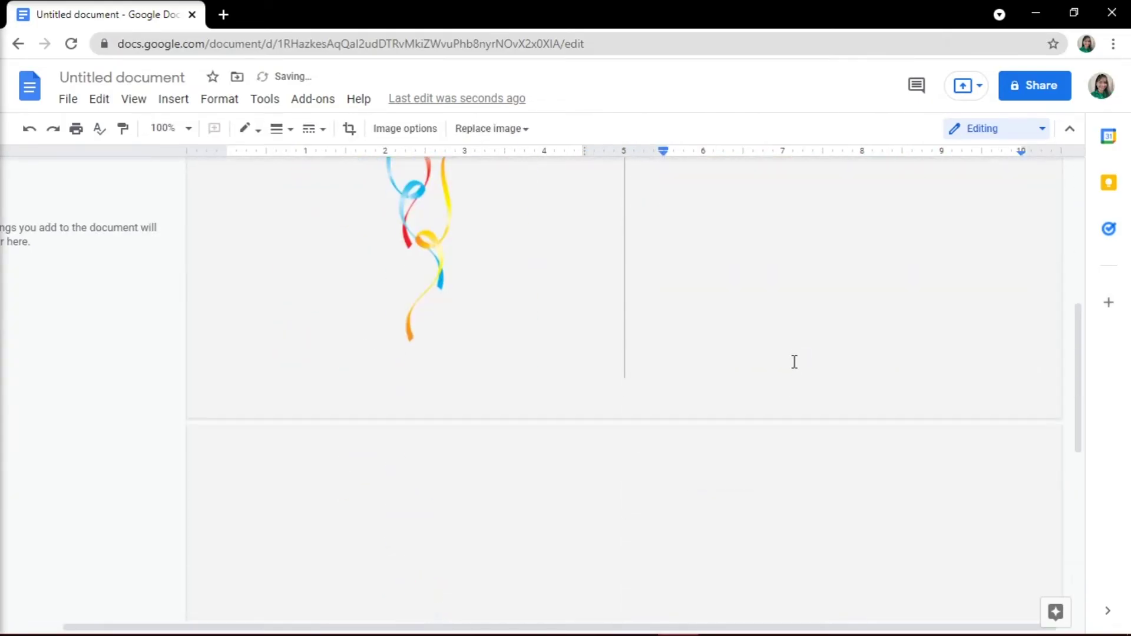
left_click(793, 361)
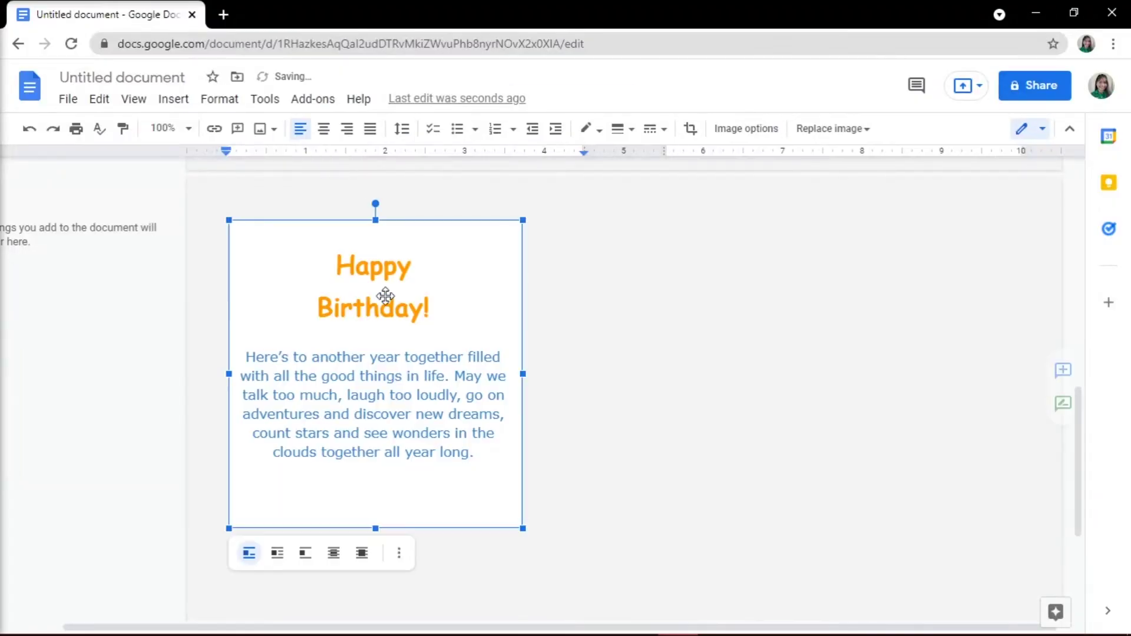
Set the message picture to wrap text, move it into page 2's right column, and enlarge it.
left_click(277, 553)
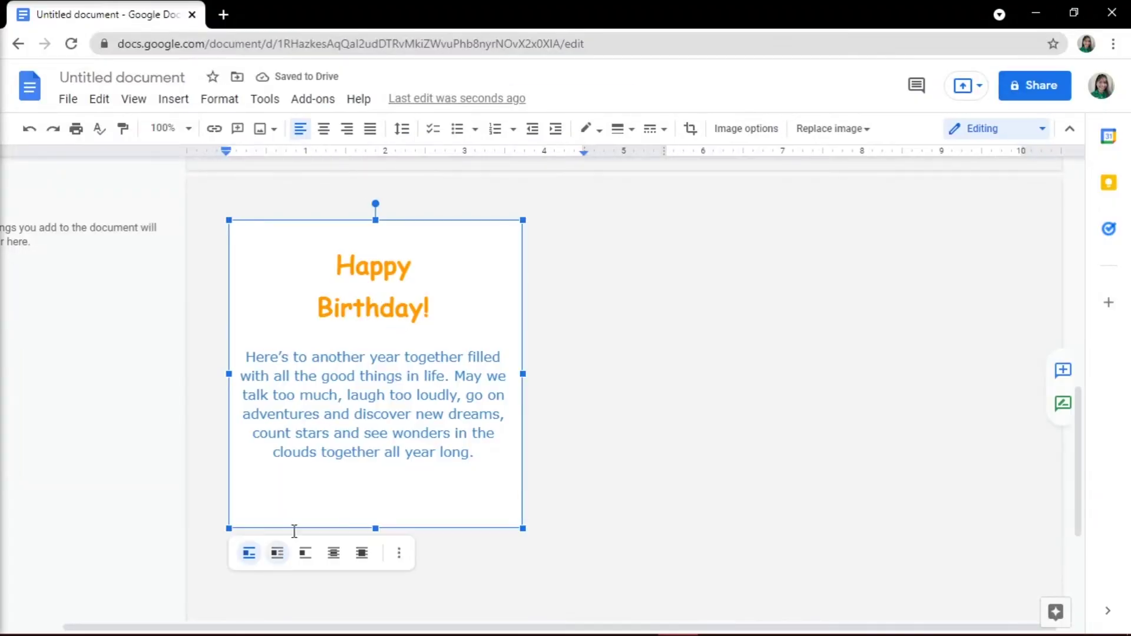
left_click_drag(384, 301, 890, 367)
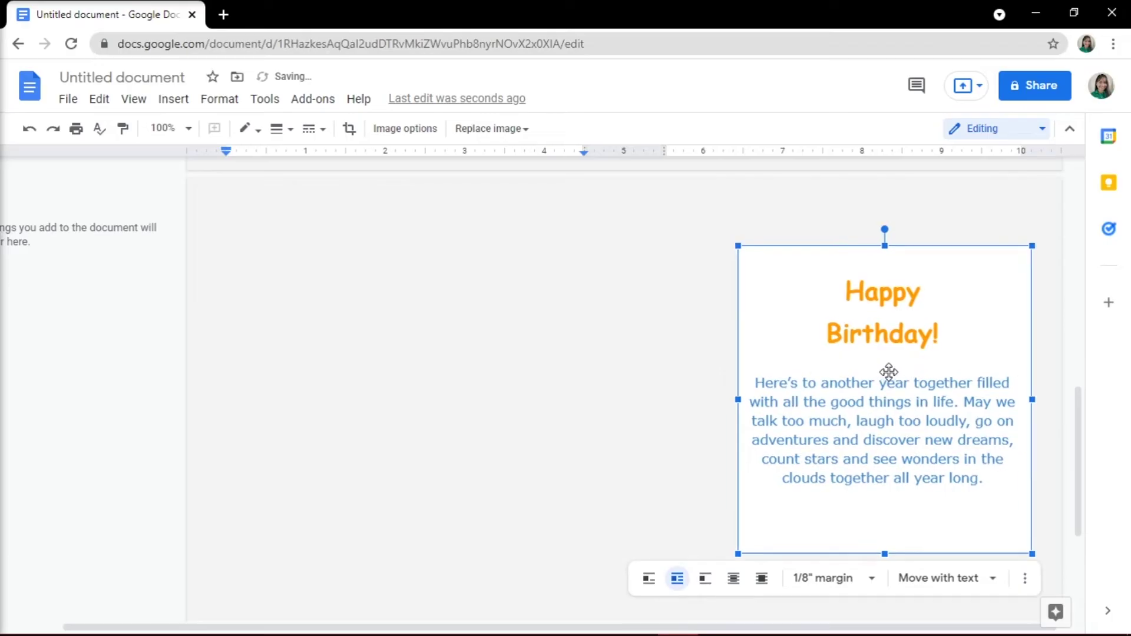
left_click_drag(728, 560, 694, 600)
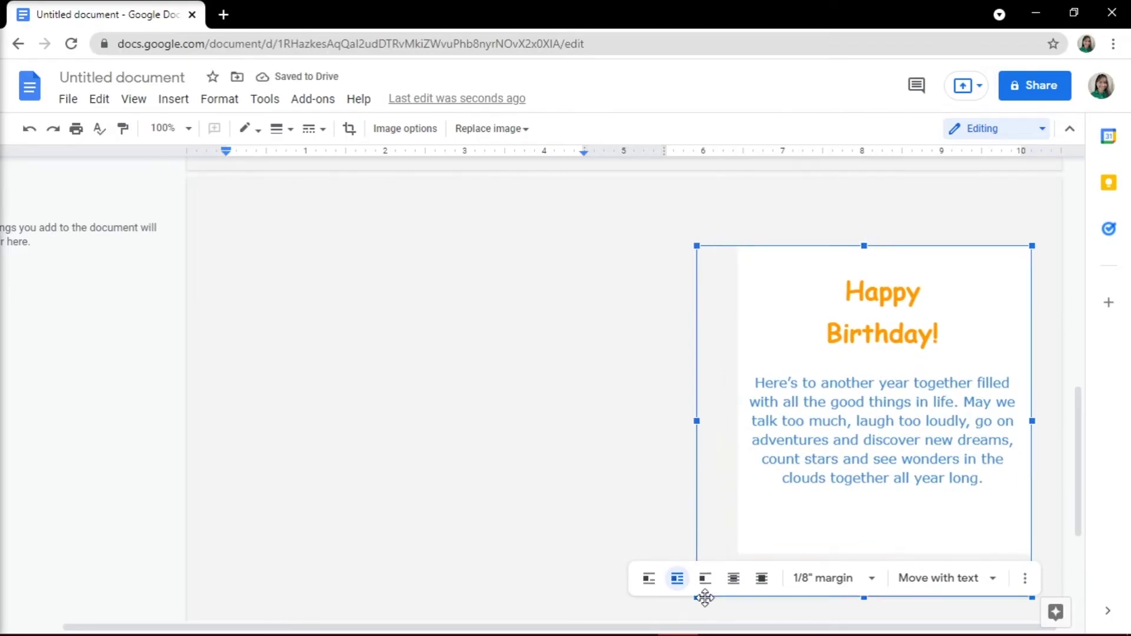
left_click_drag(757, 507, 803, 453)
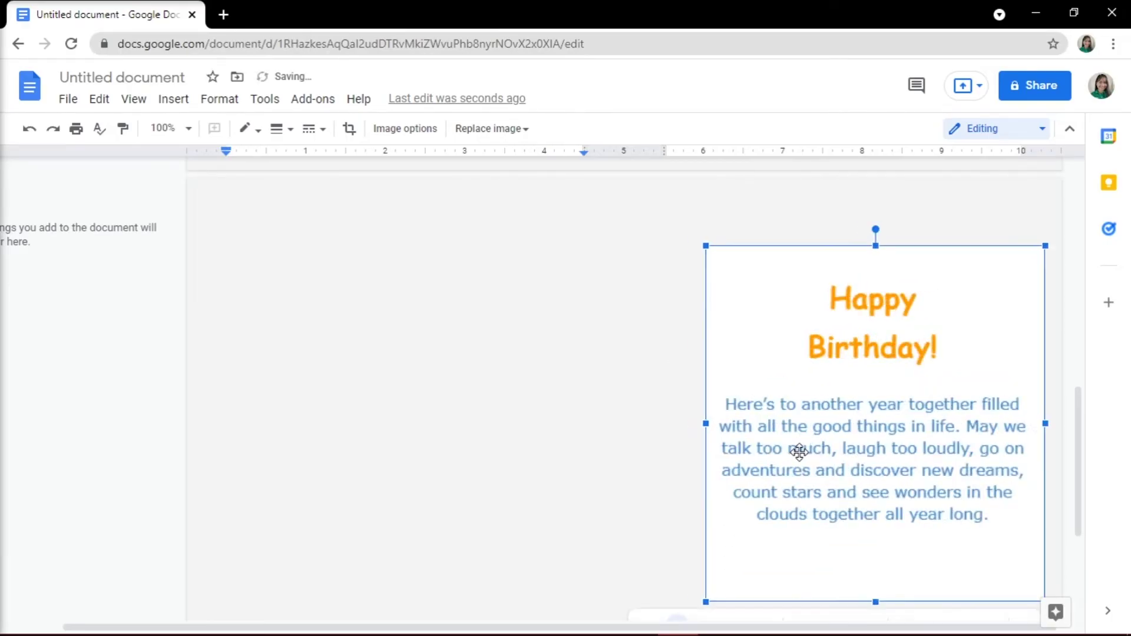
left_click(630, 419)
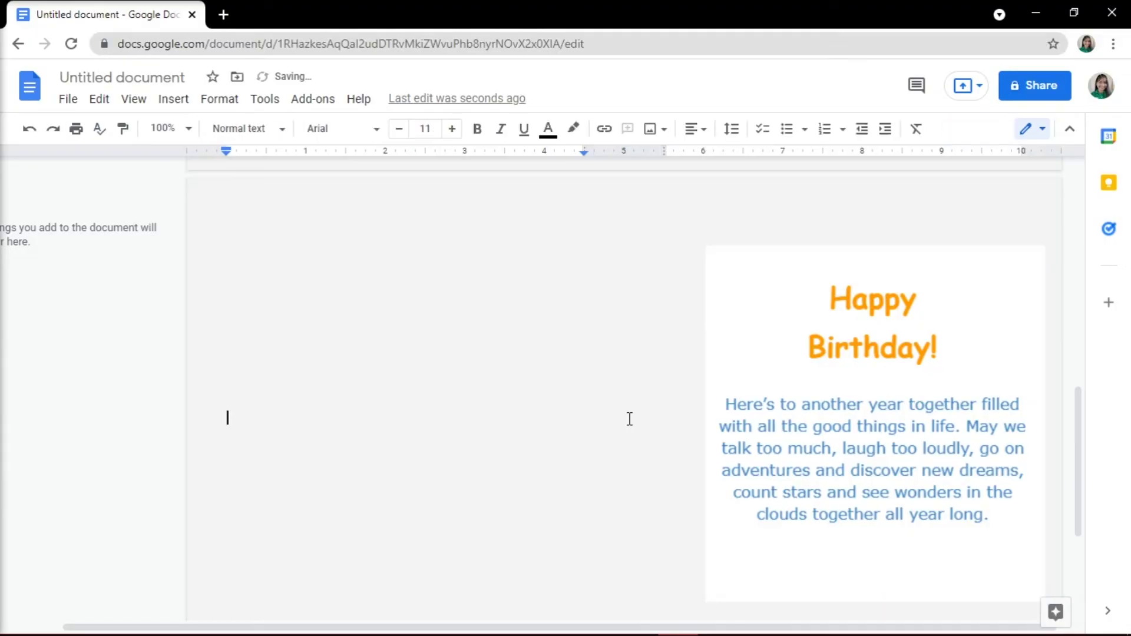
scroll(670, 416, "down", 1)
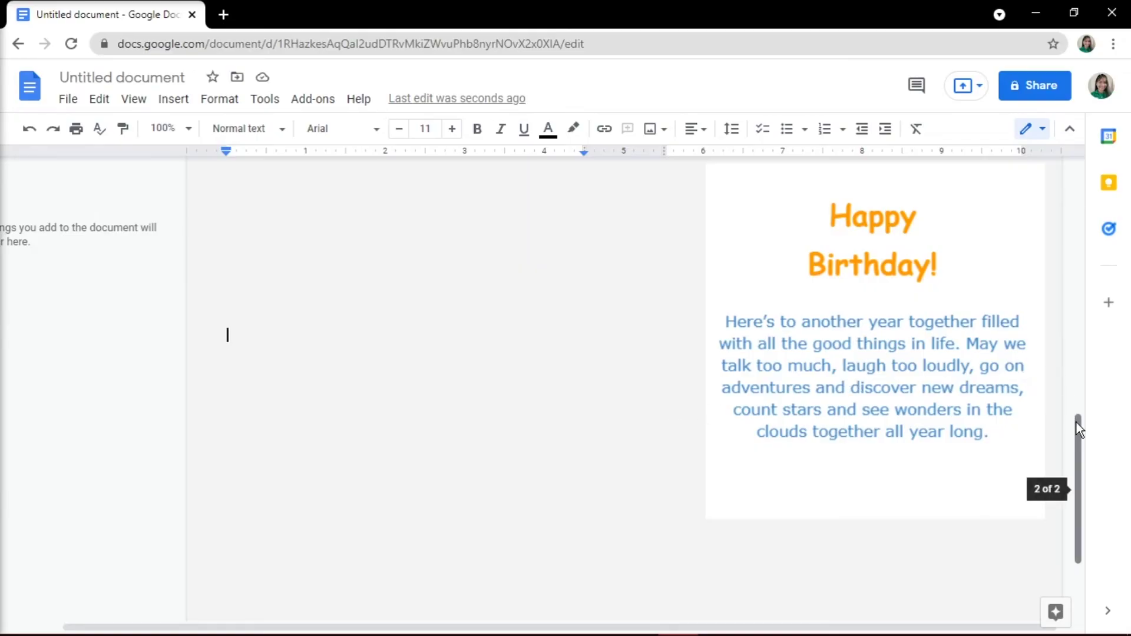
left_click_drag(1079, 429, 1069, 172)
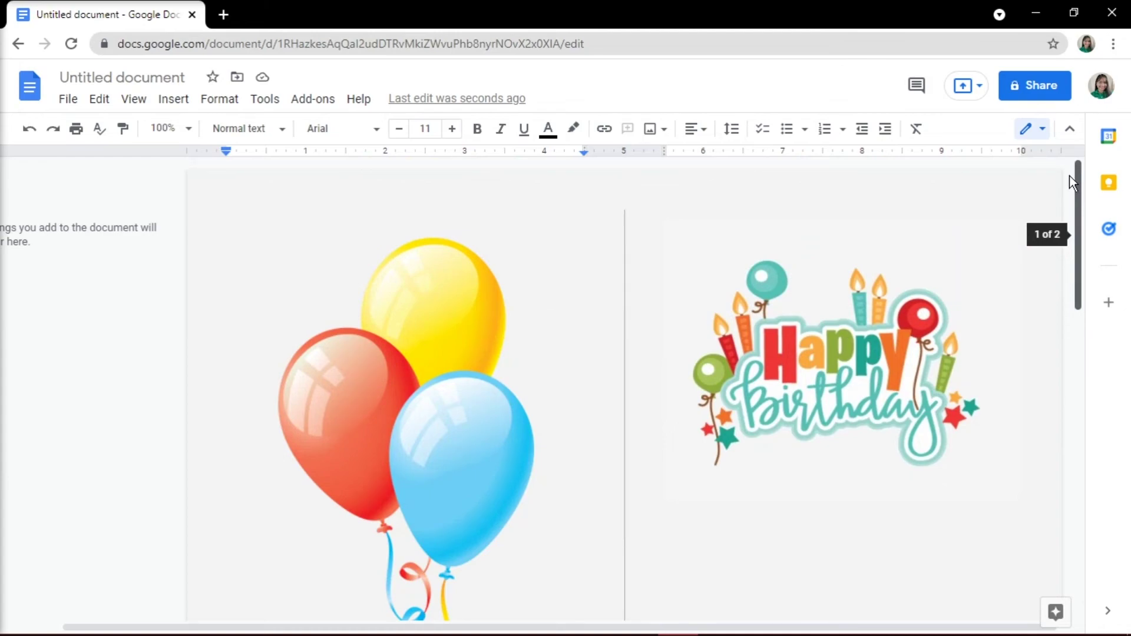
left_click_drag(1071, 174, 1042, 435)
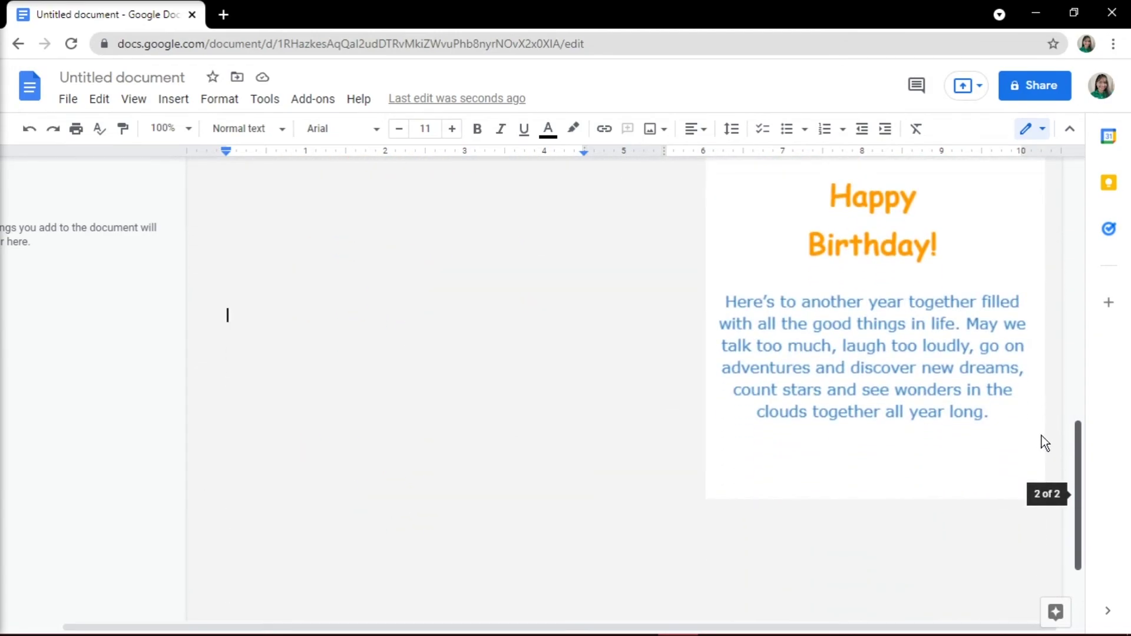